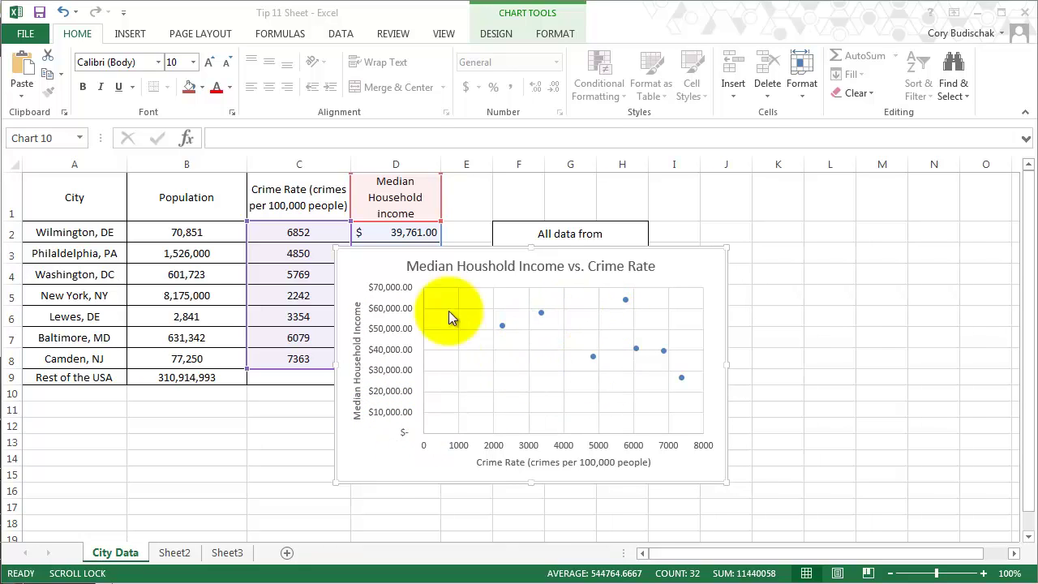
- Open the chart's data source and switch rows/columns back to the single Median Household income series
click(577, 319)
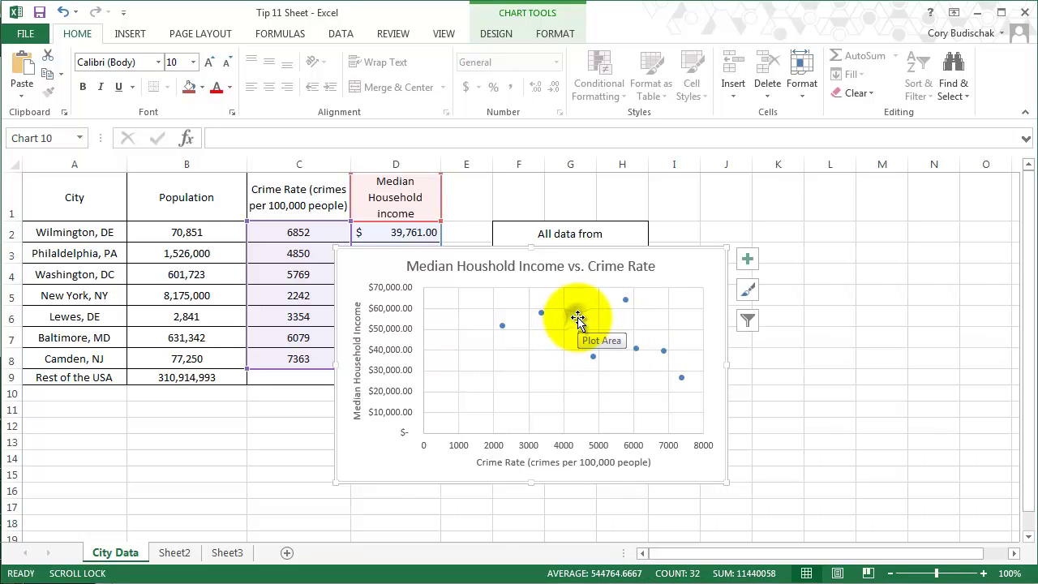
right_click(579, 321)
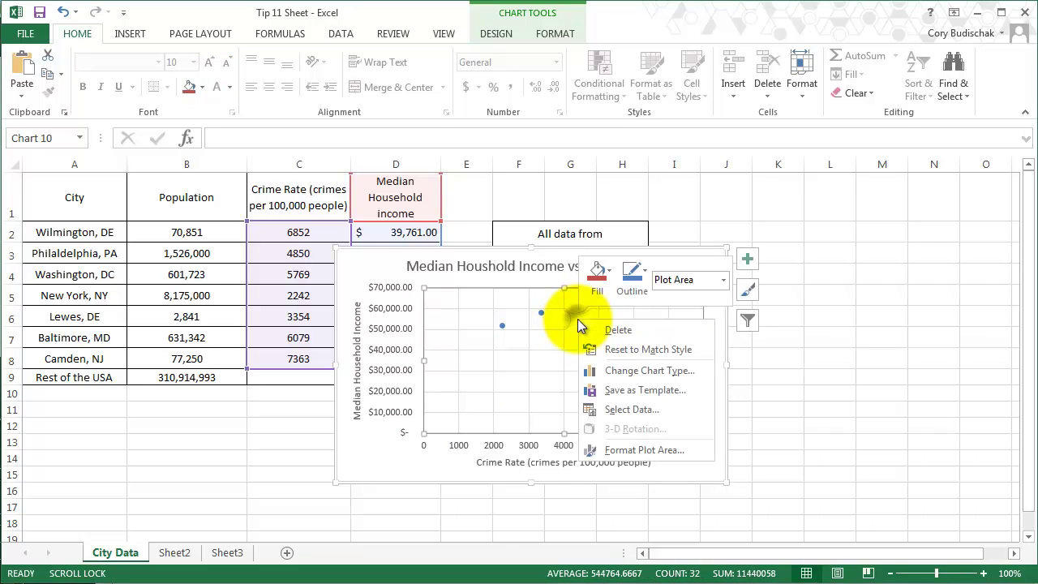
click(599, 411)
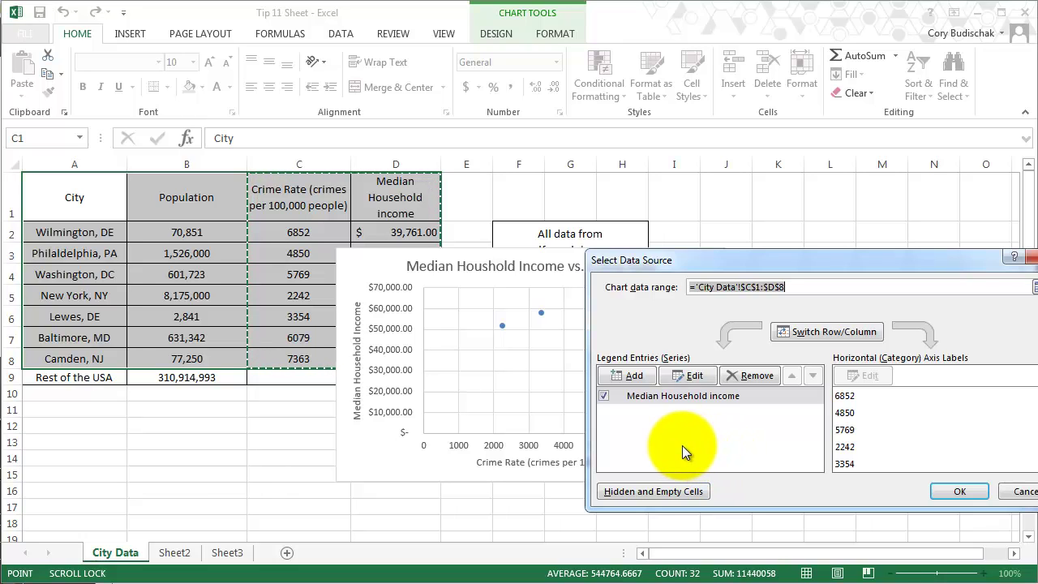
click(825, 332)
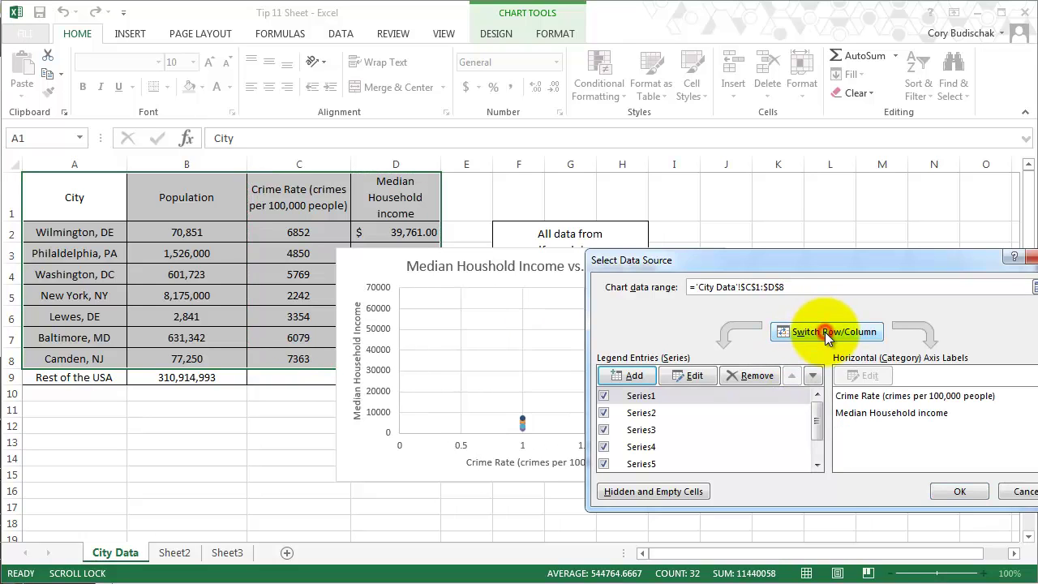
drag(817, 264, 968, 164)
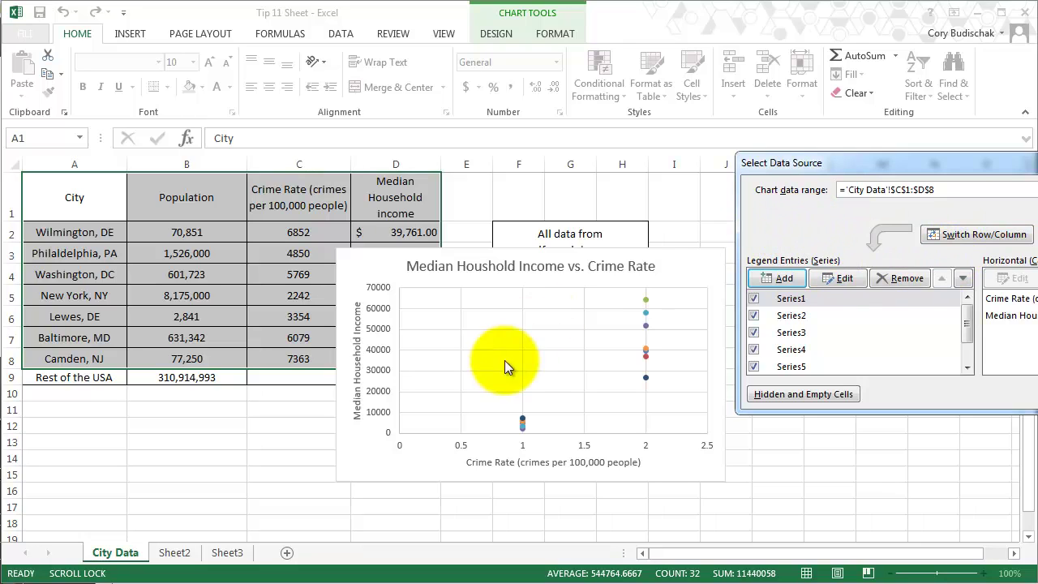
click(957, 236)
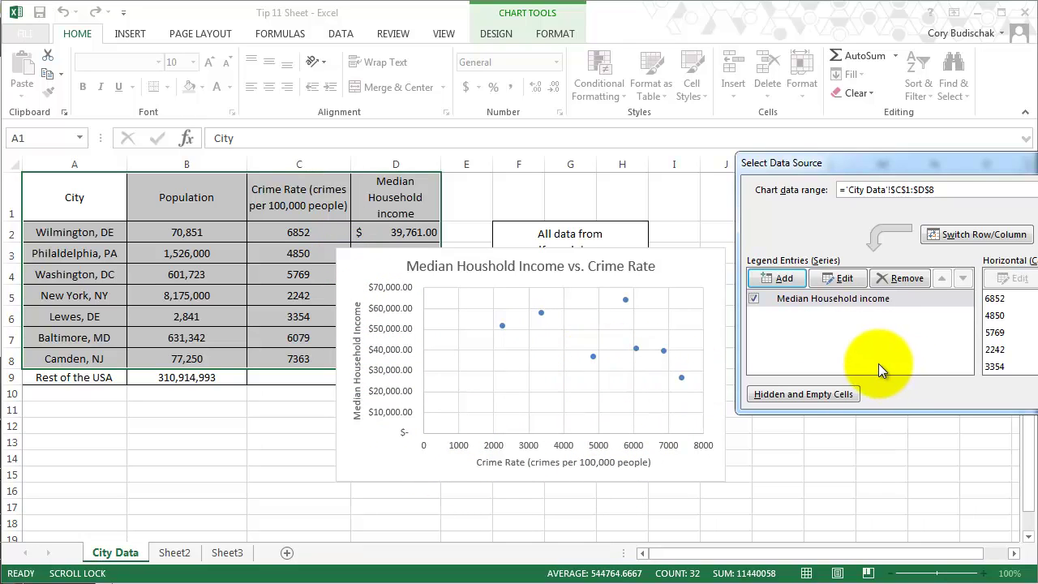
- Edit the Median Household income series, restoring its Y values after an empty-series error
click(850, 295)
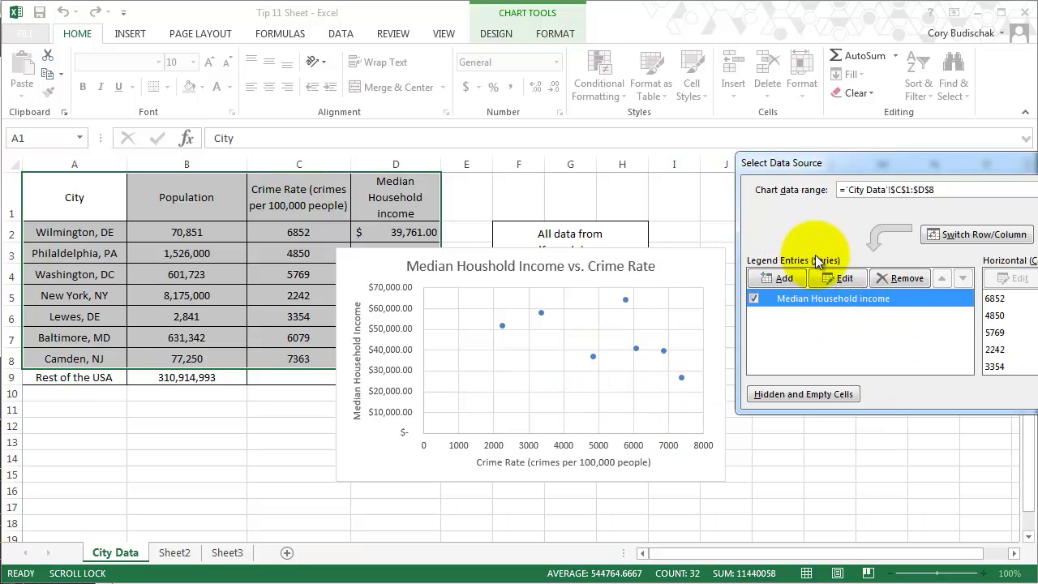
click(835, 278)
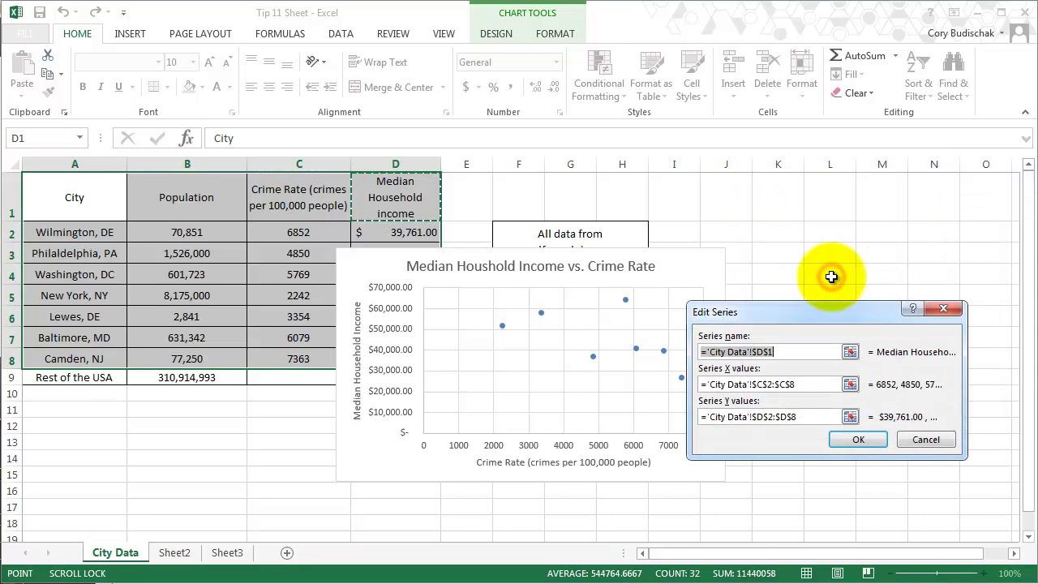
drag(766, 315, 813, 220)
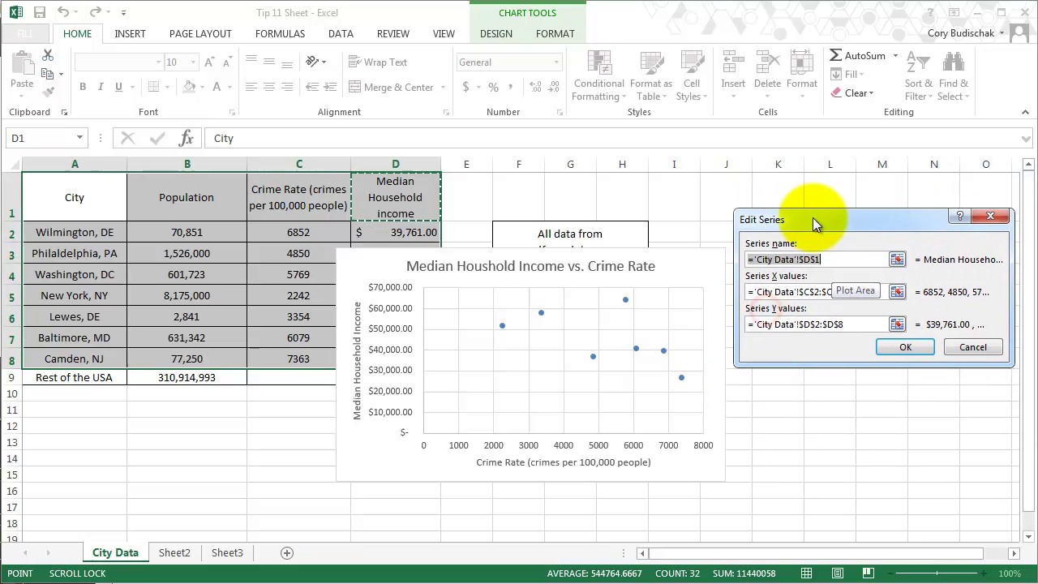
drag(840, 278, 782, 272)
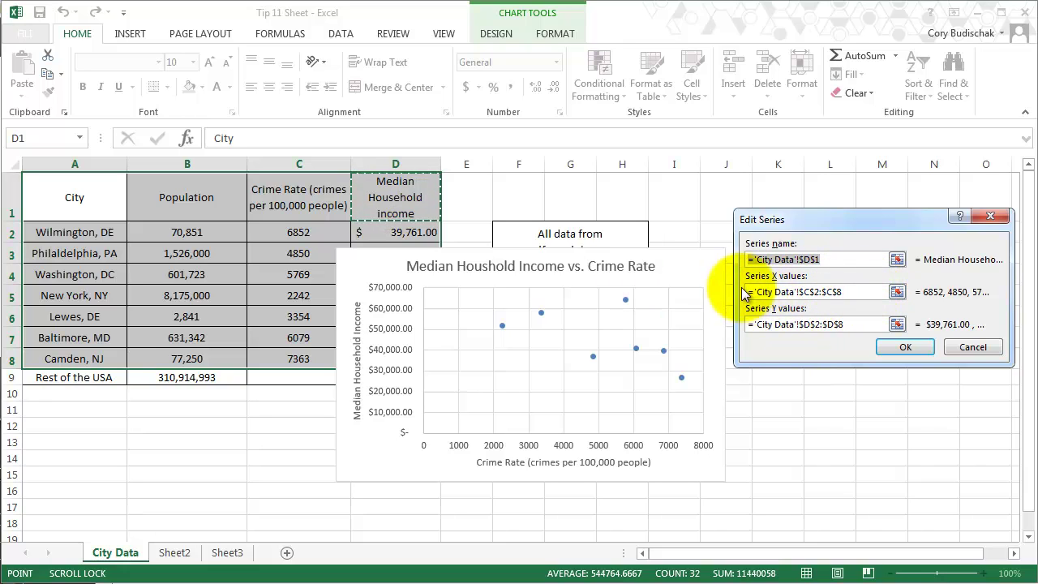
drag(871, 318, 743, 329)
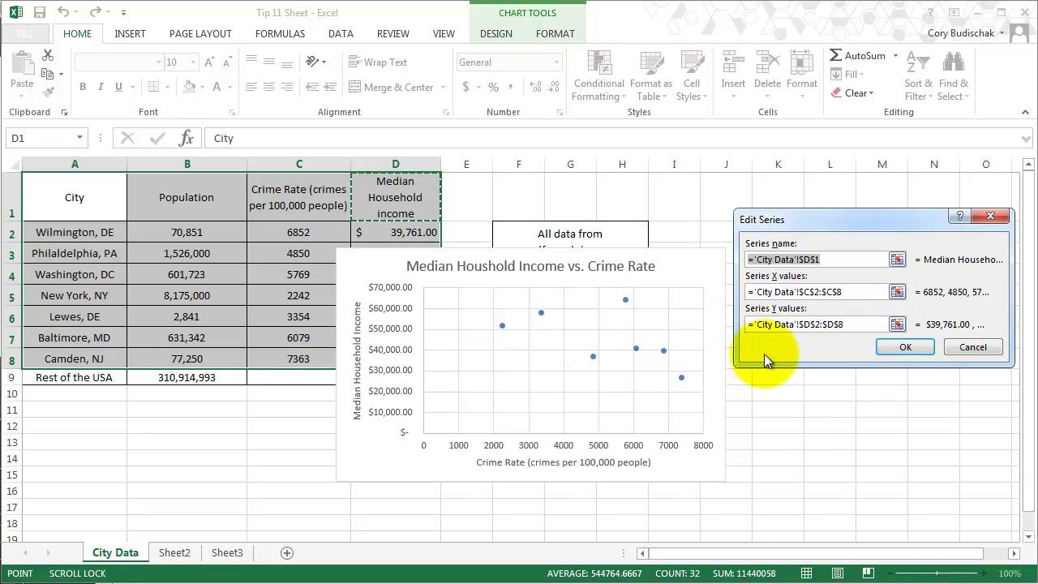
drag(823, 318, 745, 324)
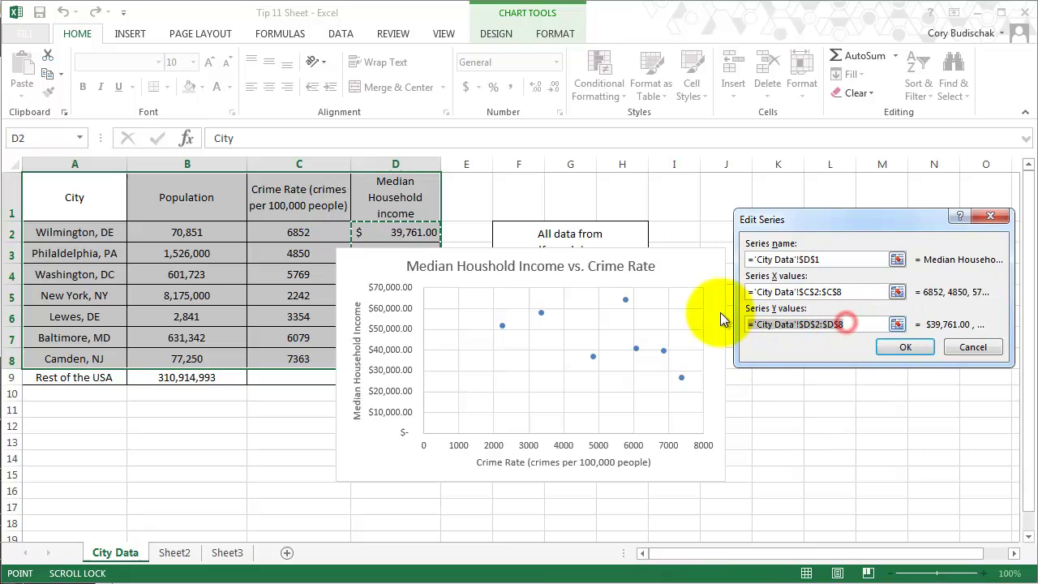
key(Delete)
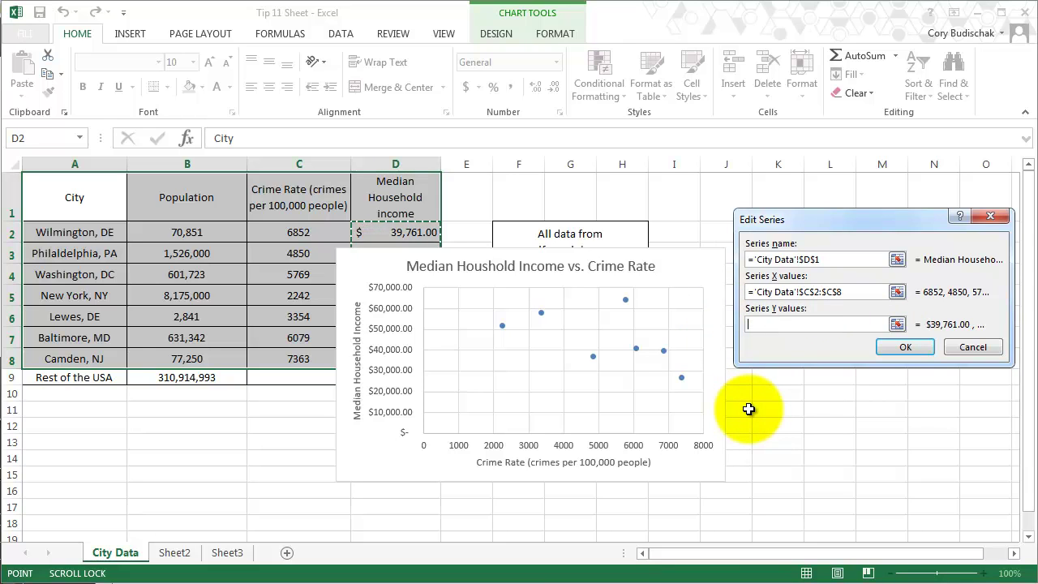
click(844, 290)
click(586, 387)
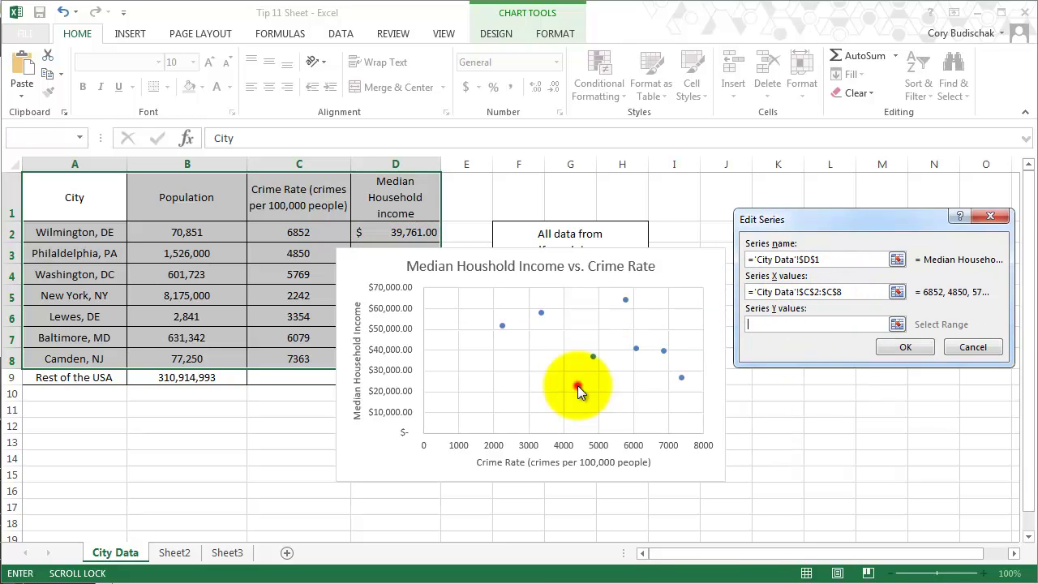
click(860, 290)
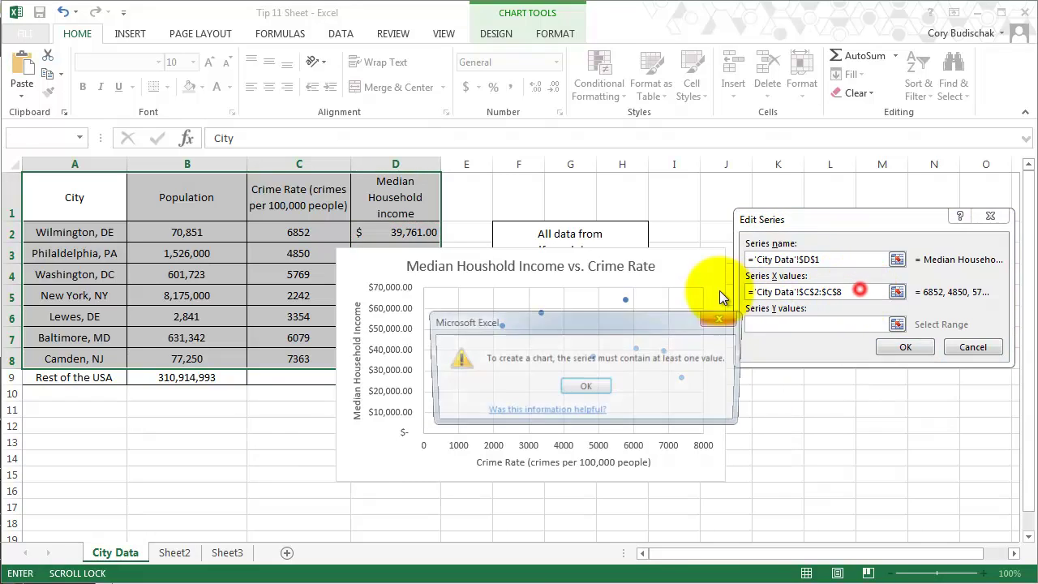
click(586, 386)
key(ctrl+z)
- Change the series Y values reference from $D$2:$D$8 to $C$2:$C$8
click(803, 324)
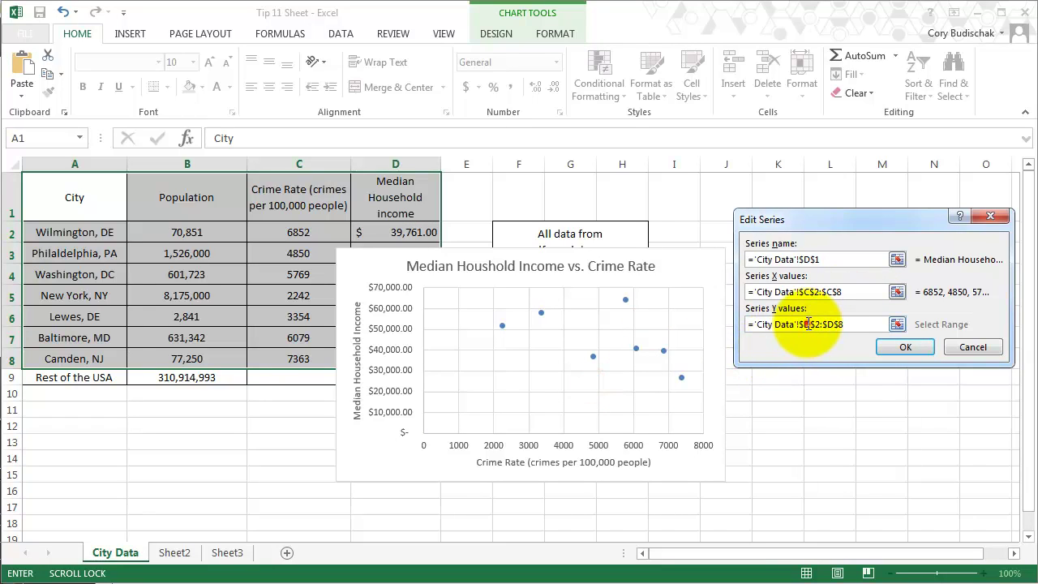
key(BackSpace)
text(C)
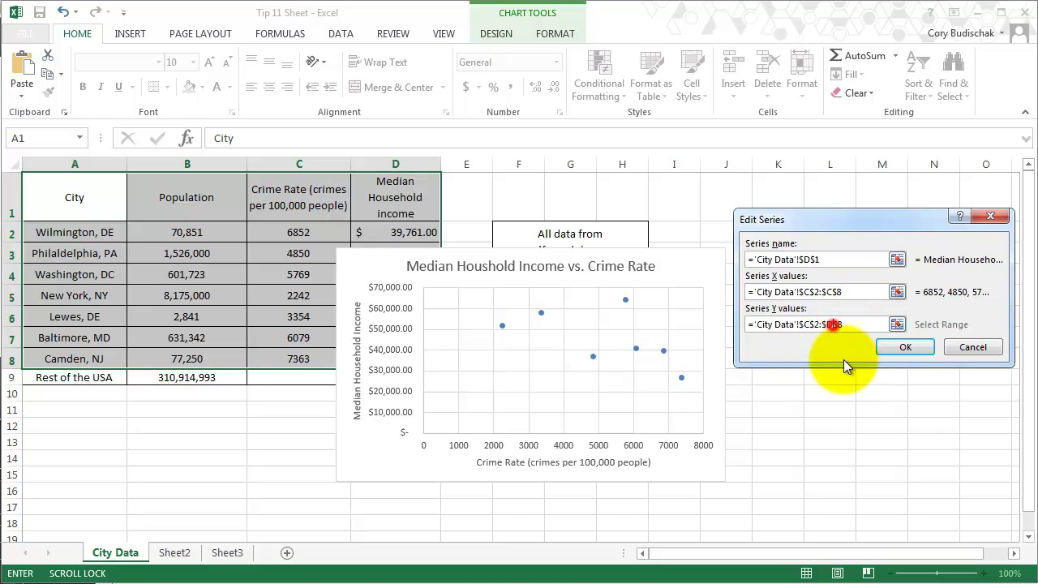
click(833, 324)
key(BackSpace)
text(C)
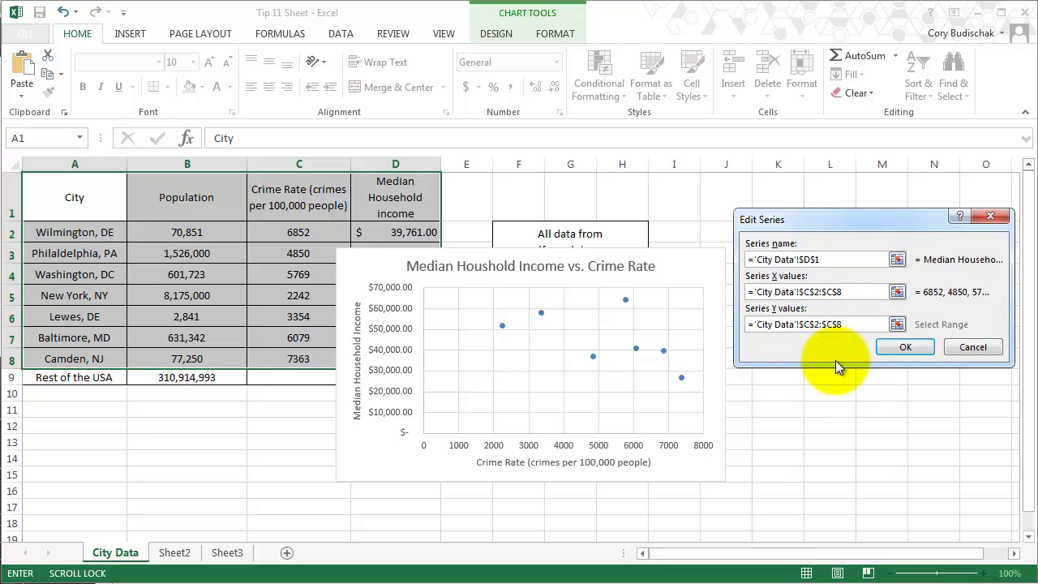
- Set the series X values to the income cells D2:D8, confirm, and close Select Data Source
click(776, 292)
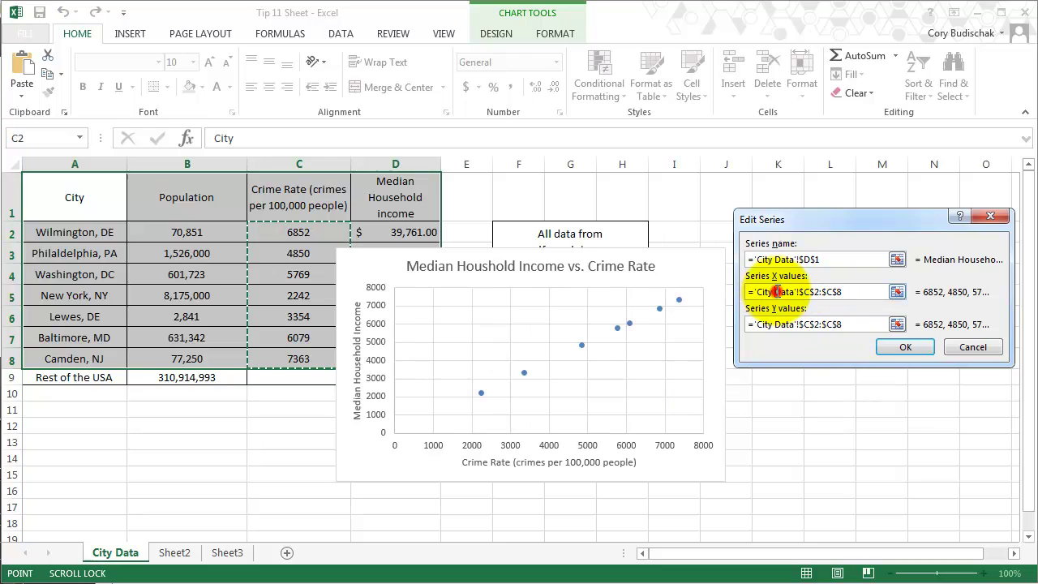
click(898, 292)
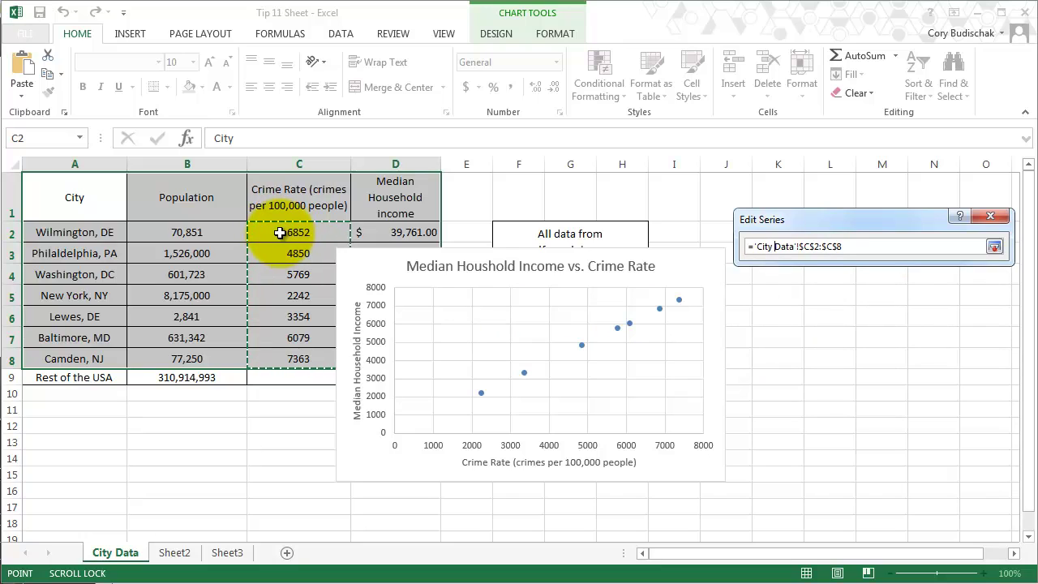
drag(395, 231, 398, 359)
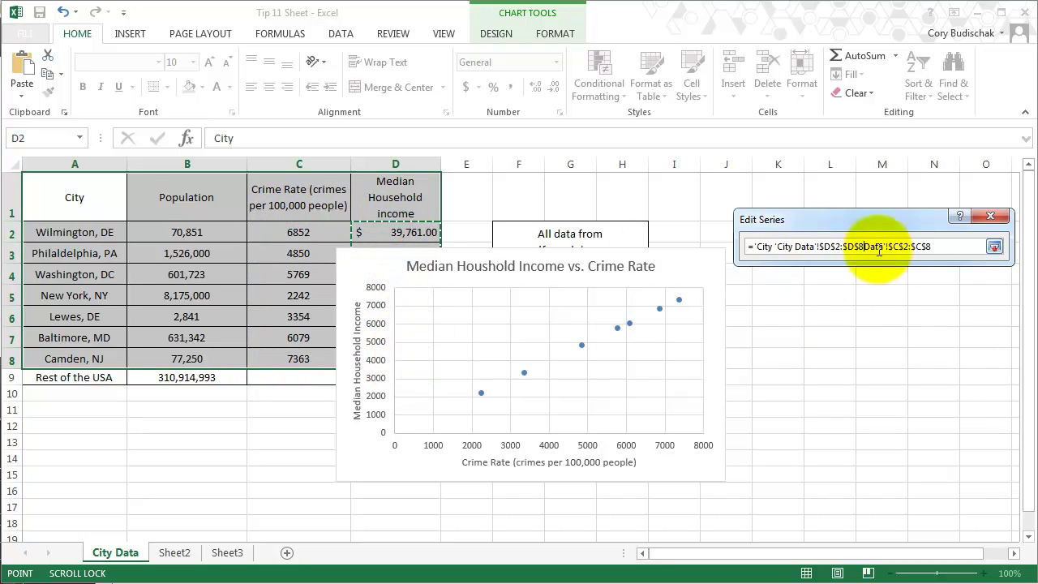
click(995, 247)
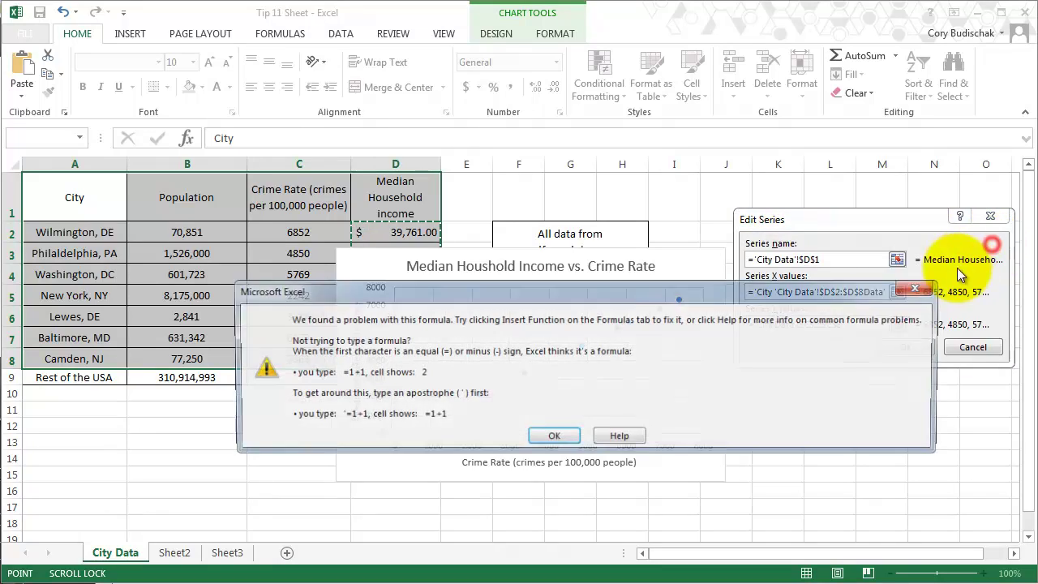
click(555, 438)
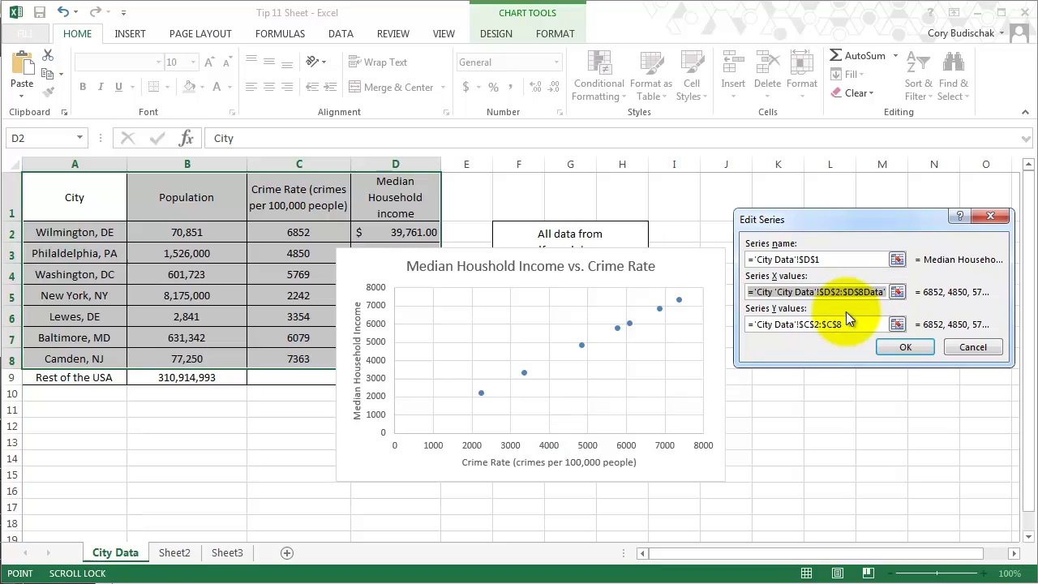
key(Delete)
click(897, 292)
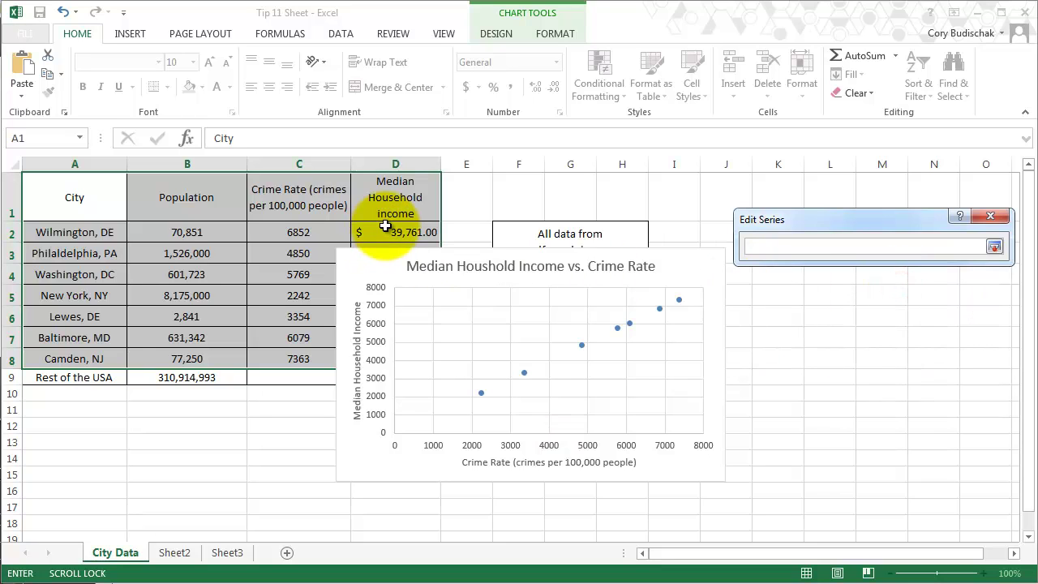
drag(386, 231, 371, 363)
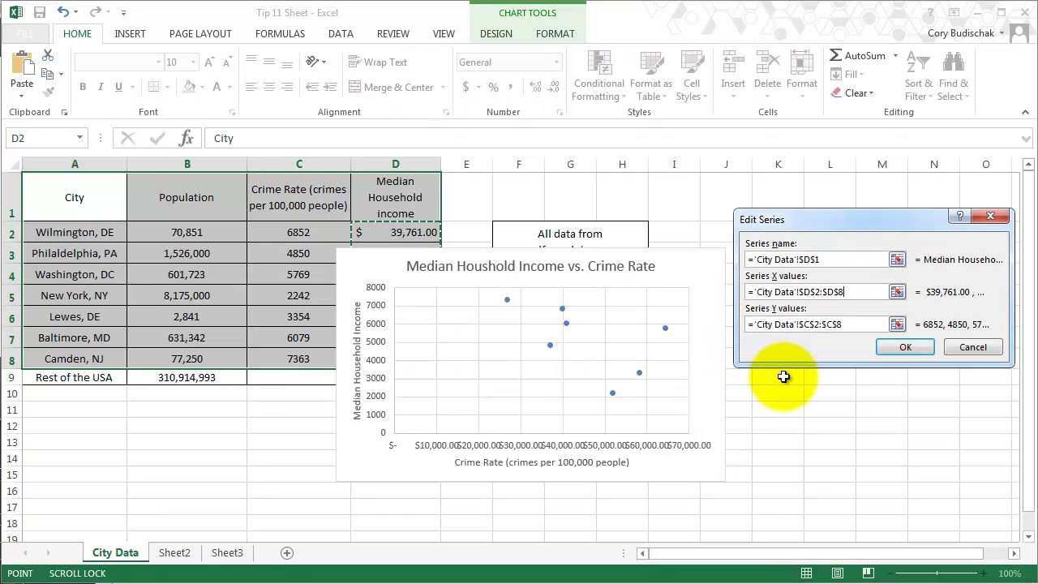
click(907, 348)
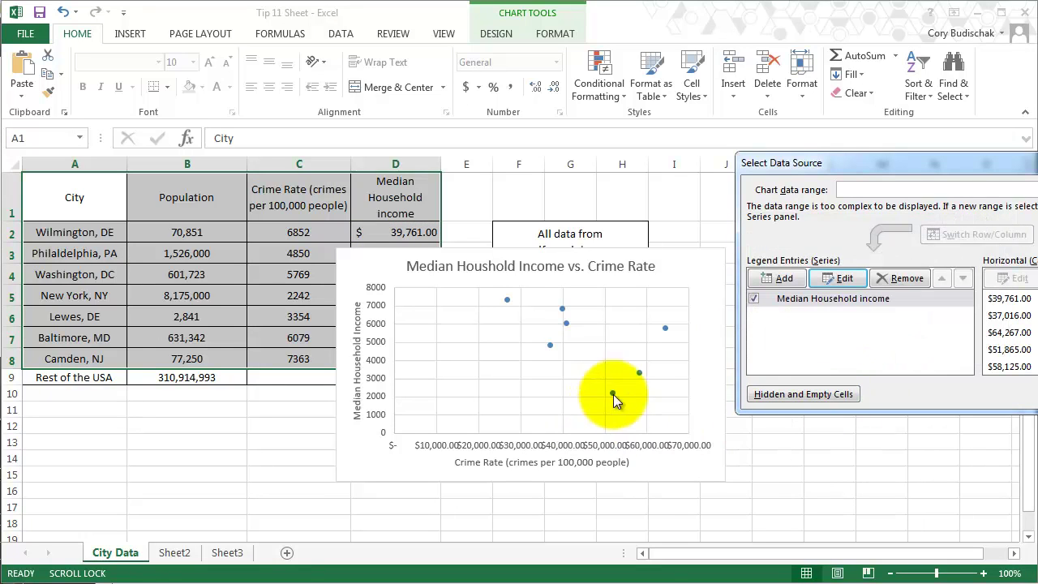
key(Return)
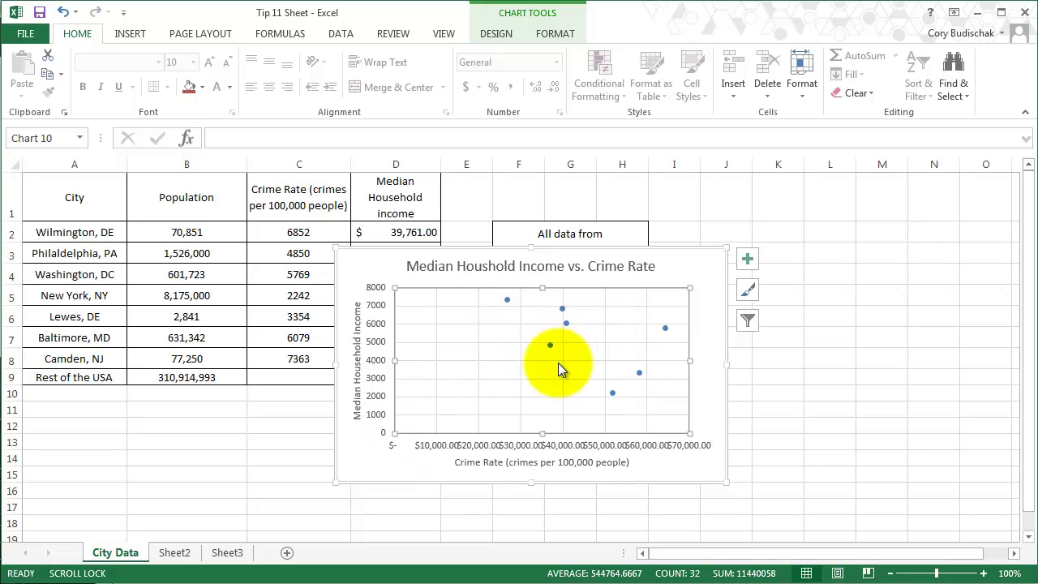
- Close the data source settings unchanged and undo the axis swap so income is vertical again
right_click(619, 332)
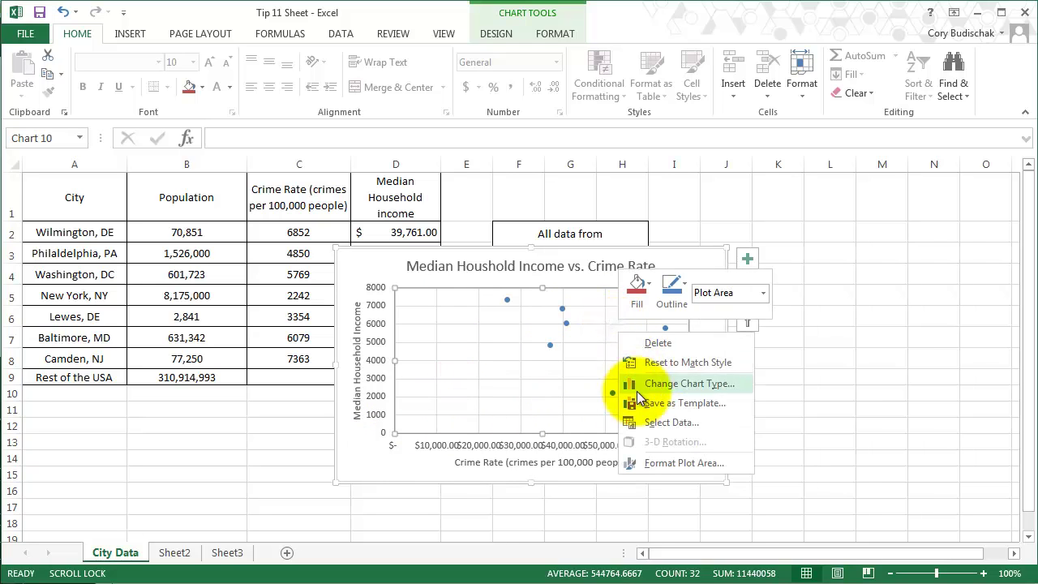
click(637, 423)
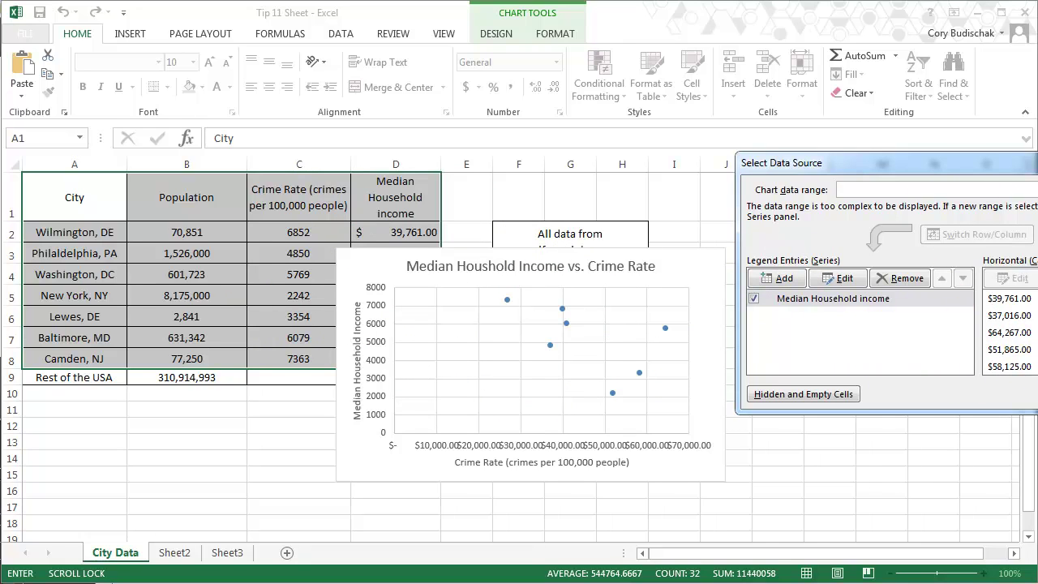
key(Return)
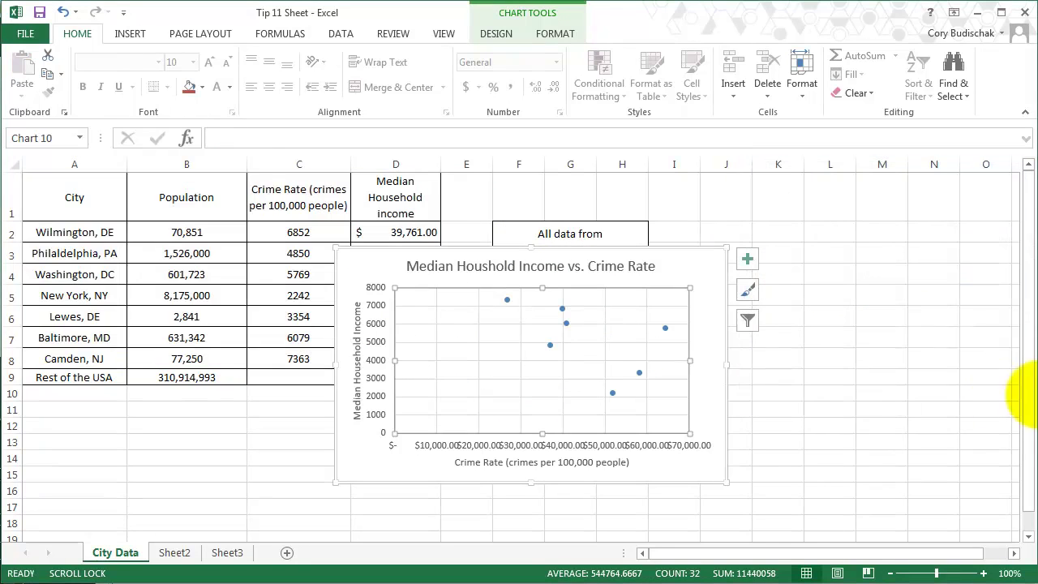
click(63, 12)
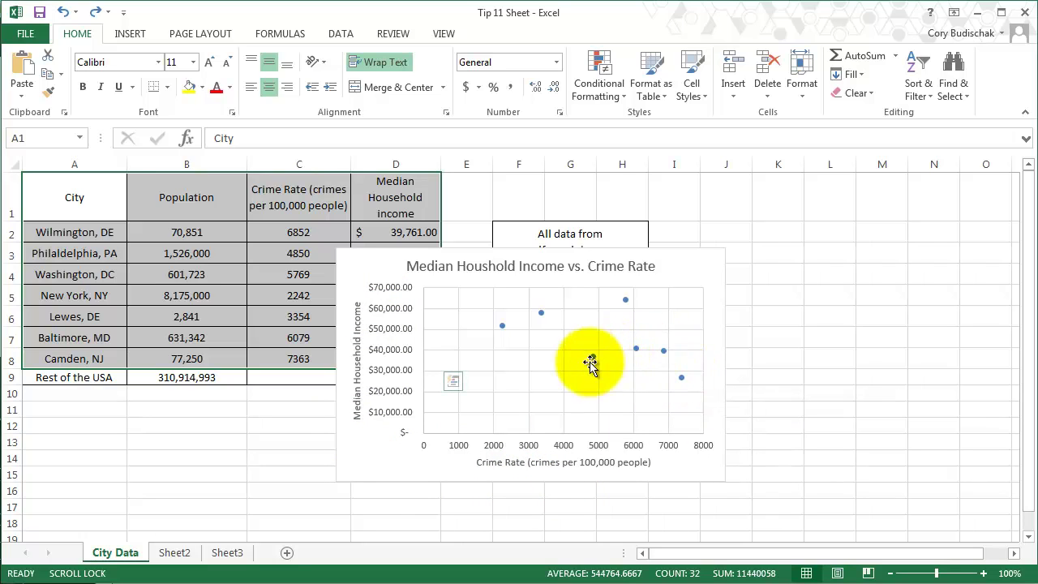
- Change the chart type to X Y (Scatter) > Bubble
click(439, 255)
click(441, 262)
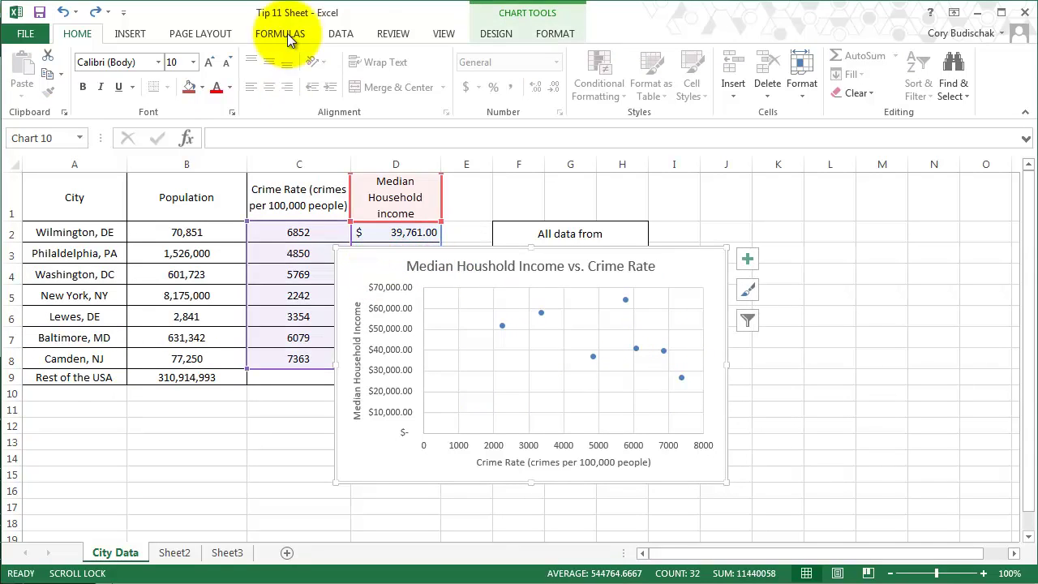
click(554, 34)
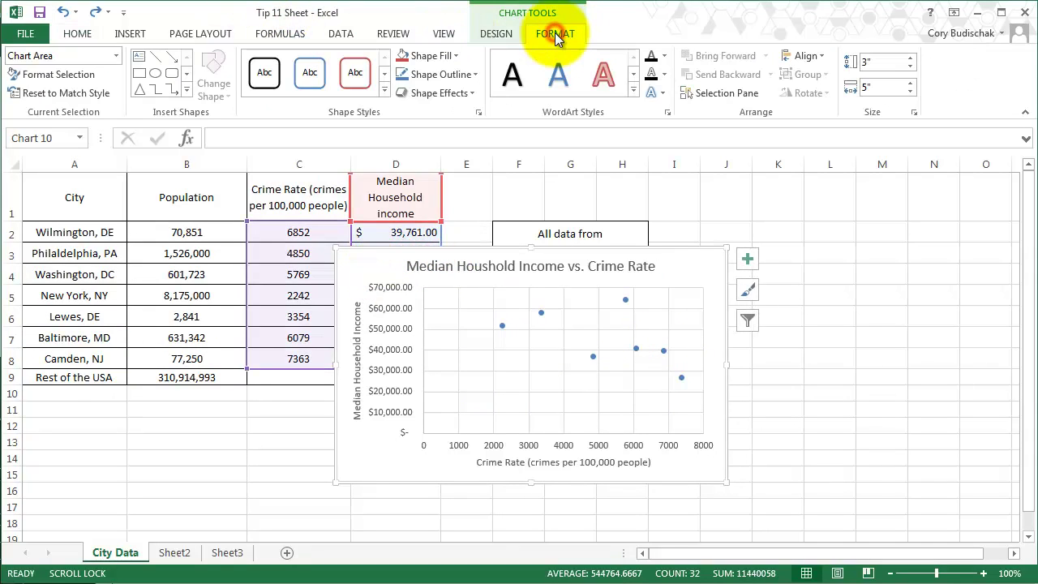
click(508, 33)
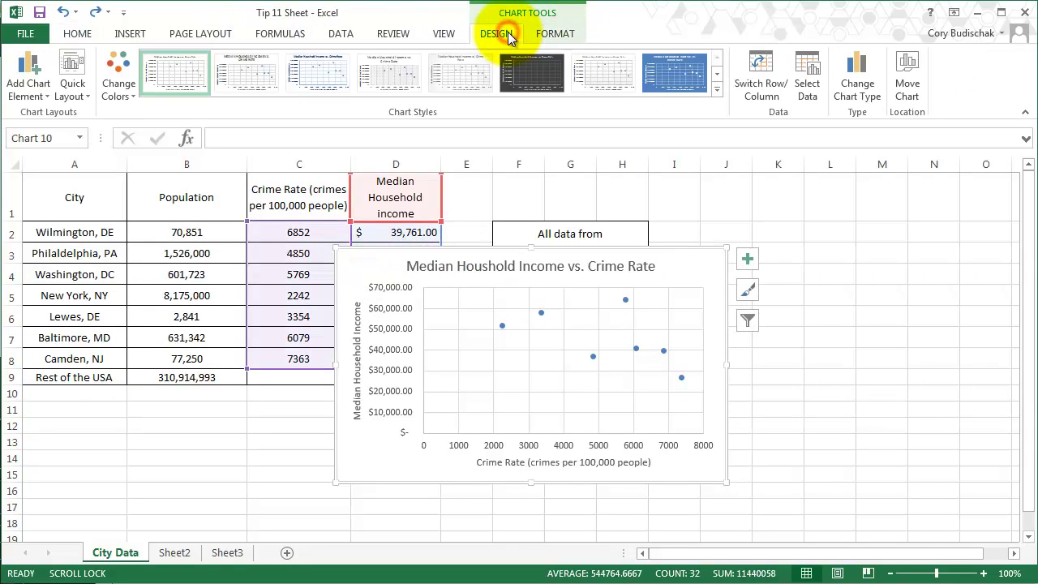
click(860, 83)
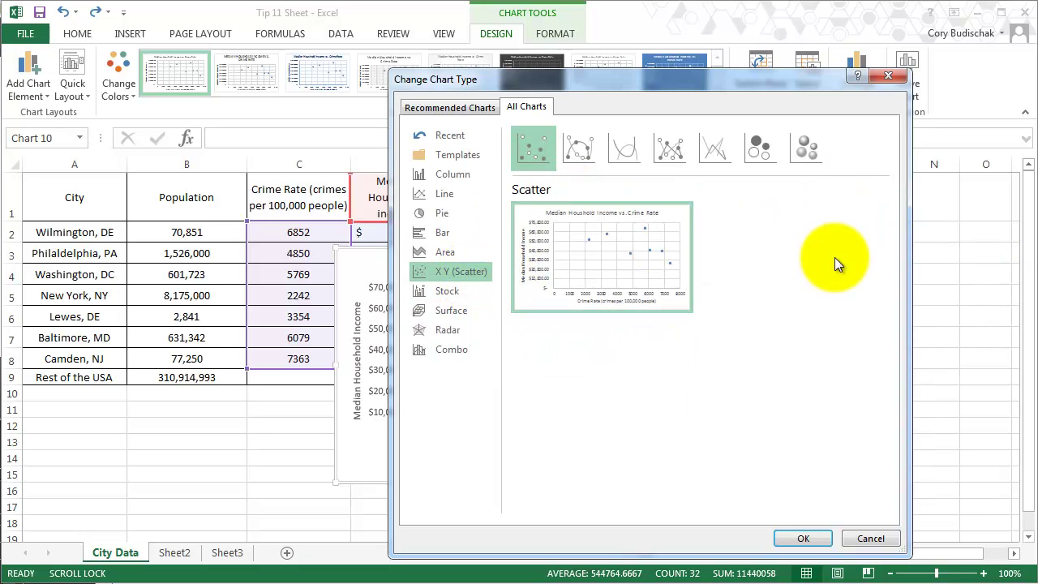
click(763, 152)
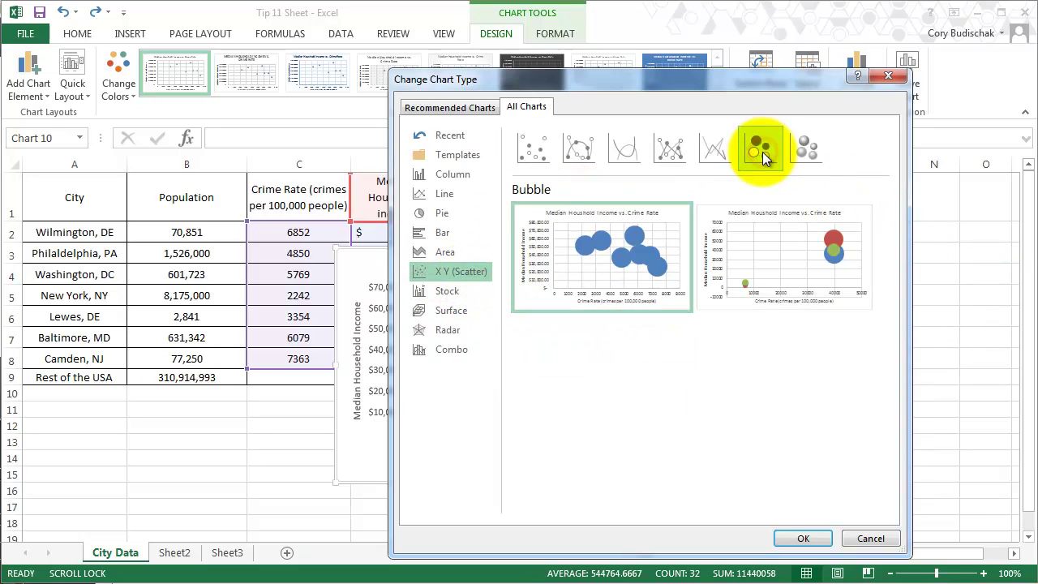
mouse_move(637, 256)
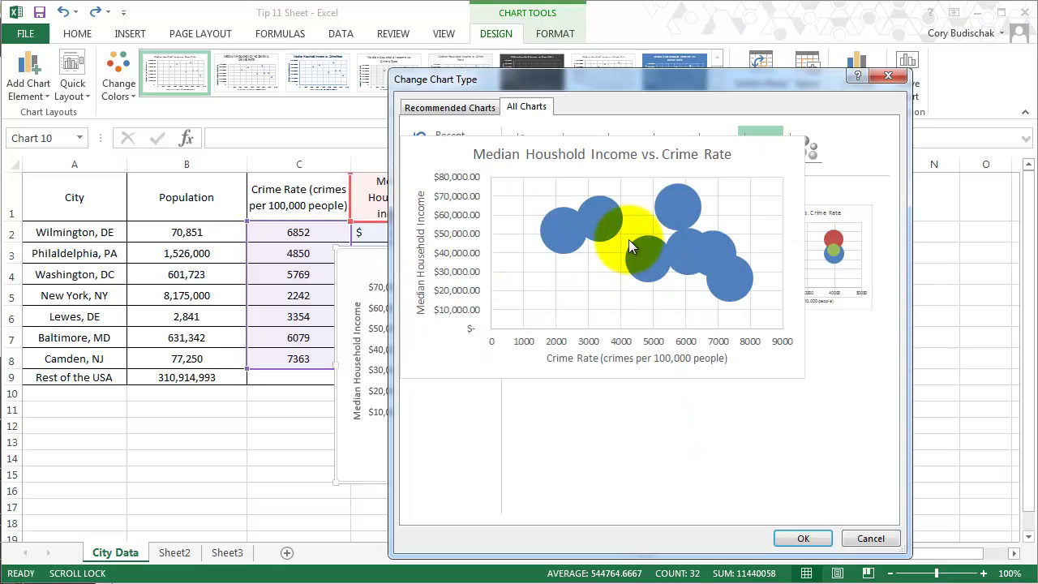
click(803, 539)
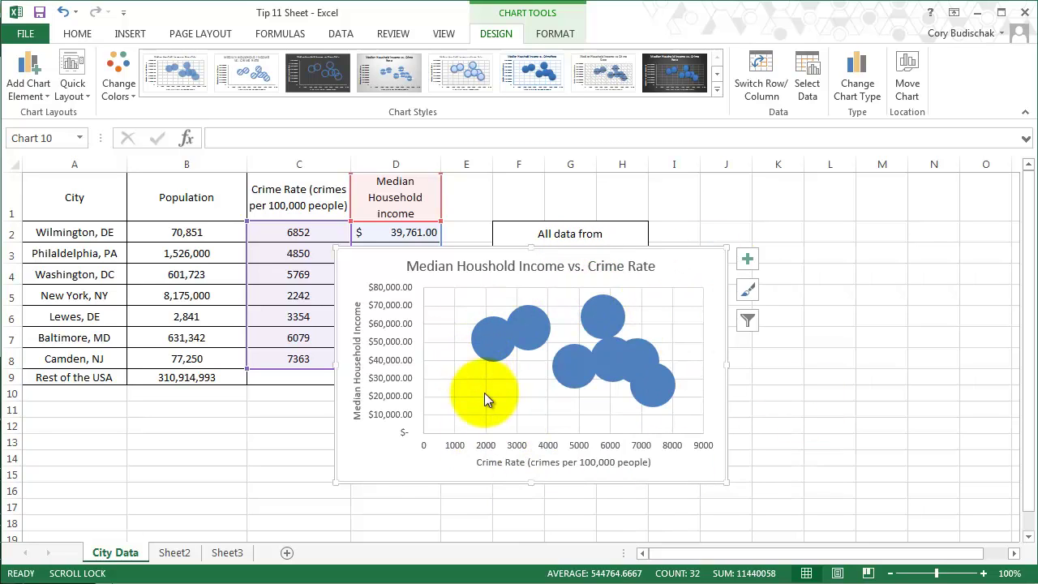
- Set the income series' bubble size to the Population cells B2:B8 and apply the chart data
right_click(529, 371)
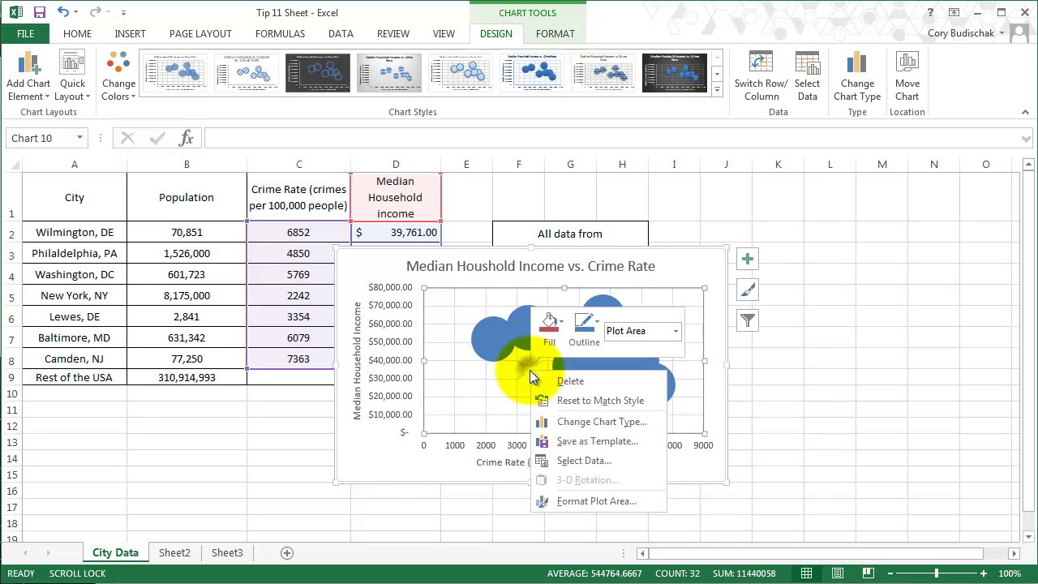
click(583, 462)
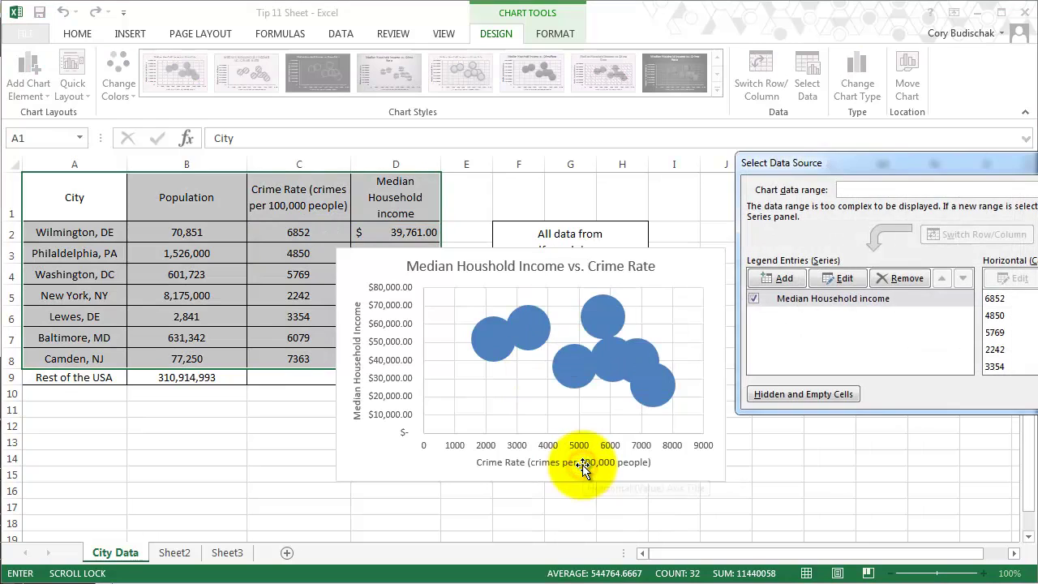
drag(956, 163, 740, 63)
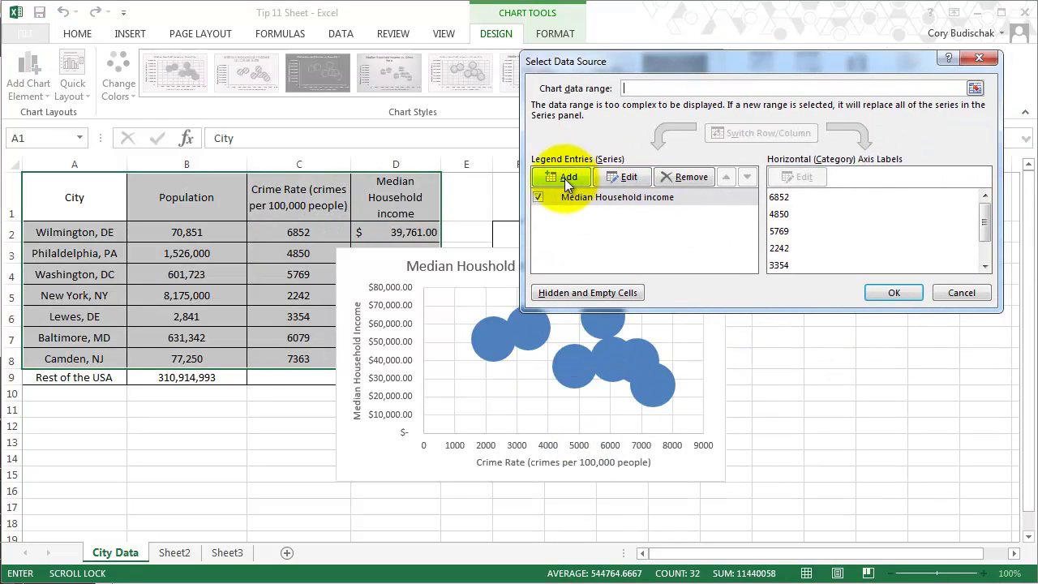
click(610, 198)
click(625, 177)
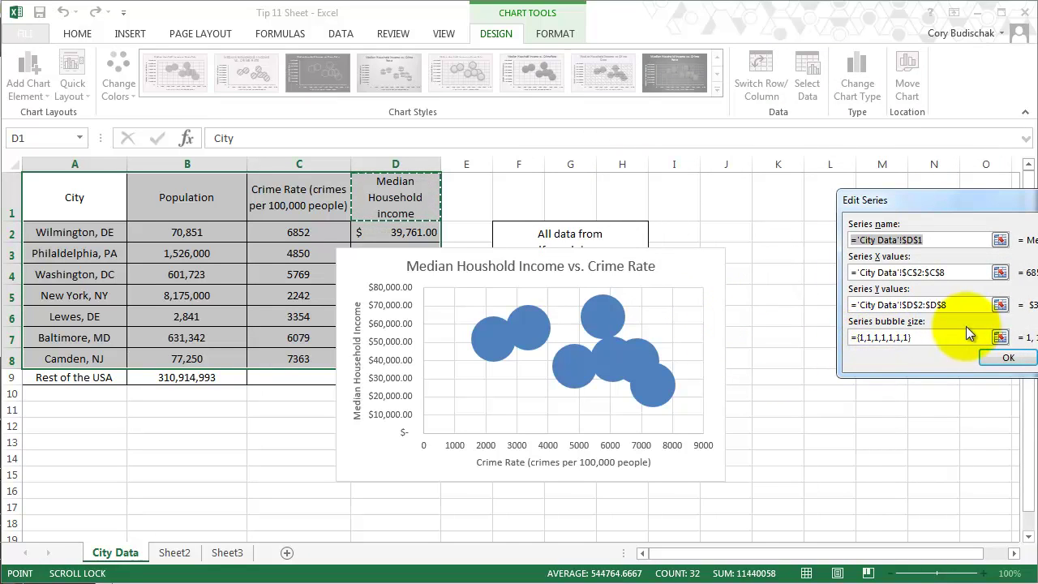
drag(940, 335, 839, 333)
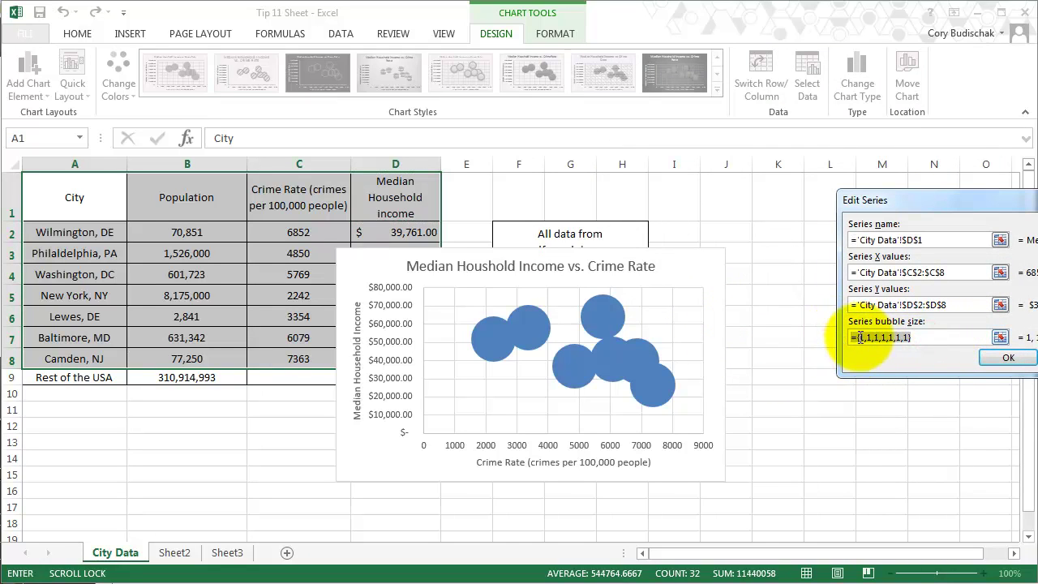
key(BackSpace)
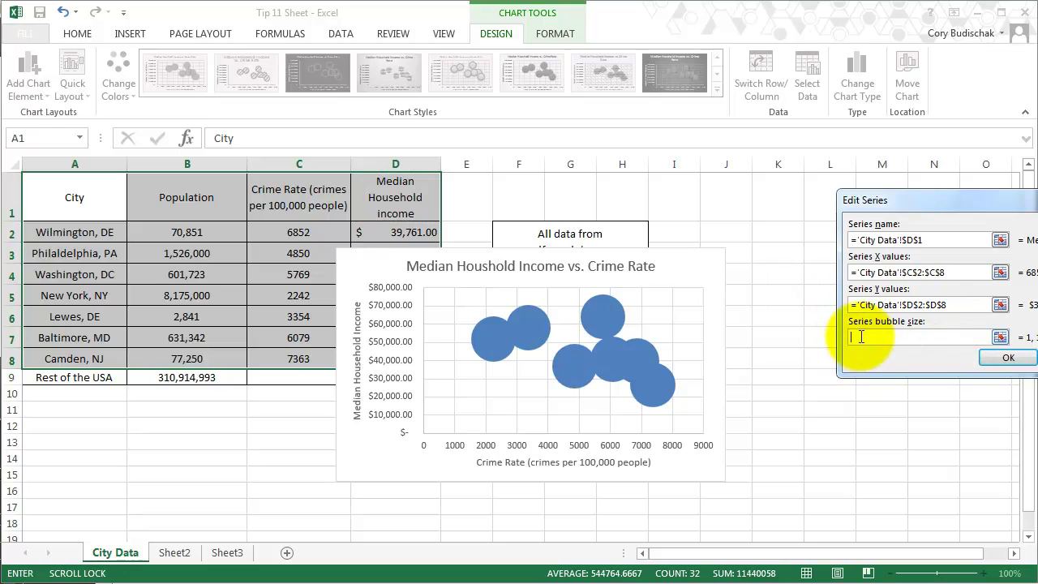
click(1000, 336)
drag(221, 233, 223, 353)
click(979, 234)
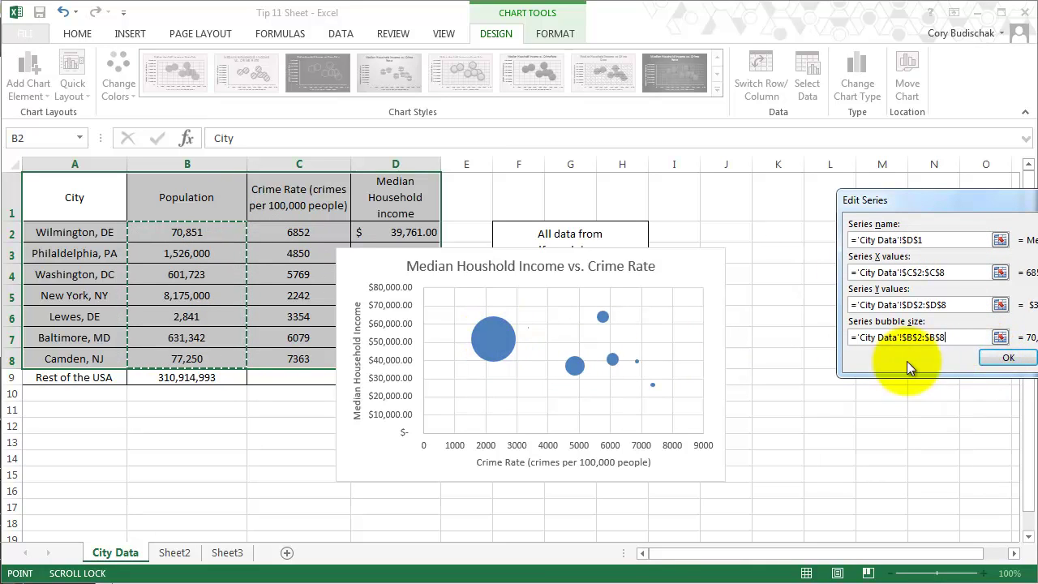
click(1008, 359)
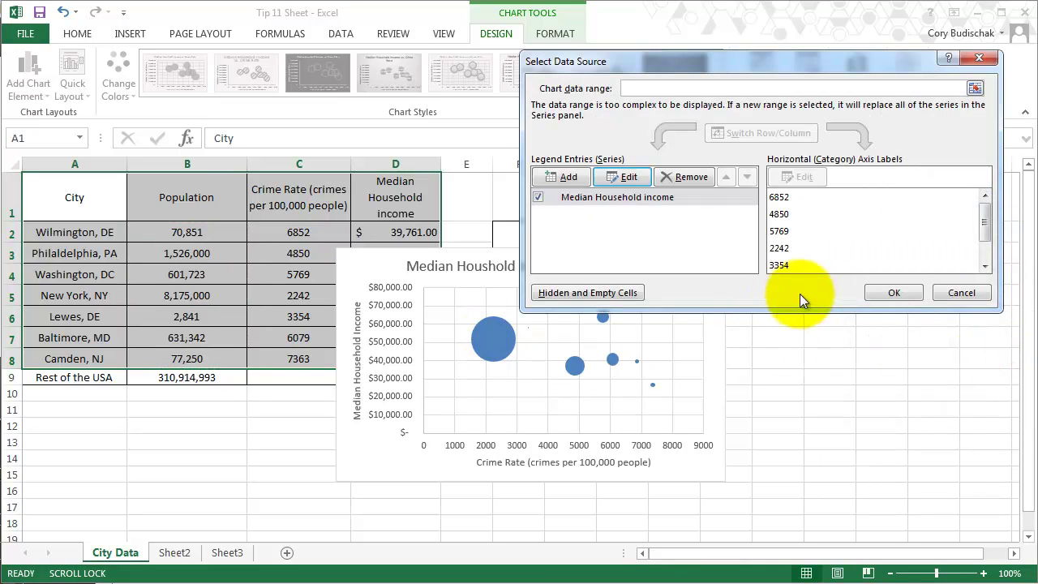
click(887, 293)
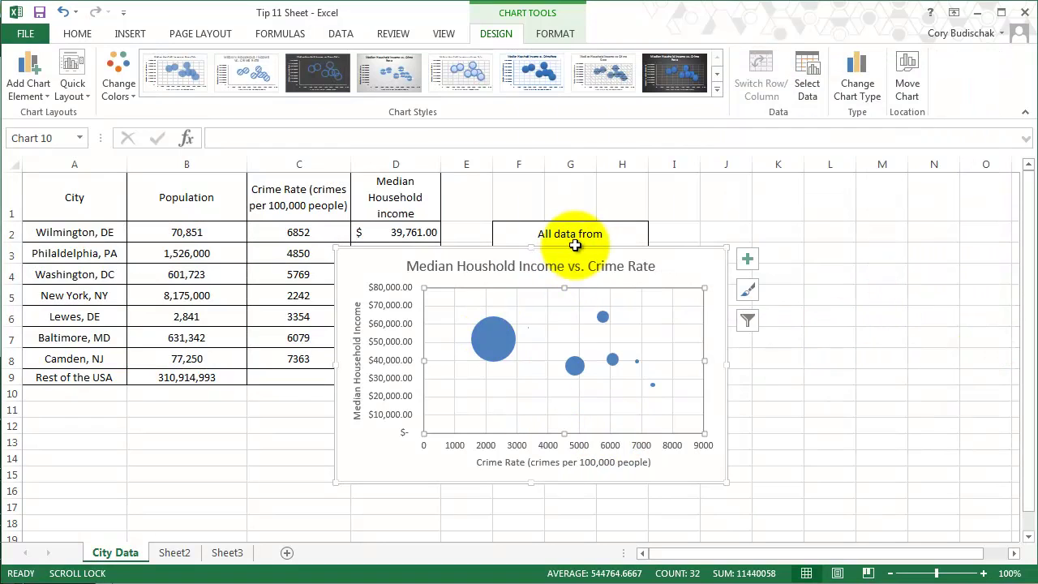
- Drag the bubble chart right so the income values in column D are uncovered
drag(576, 247, 692, 267)
mouse_move(608, 365)
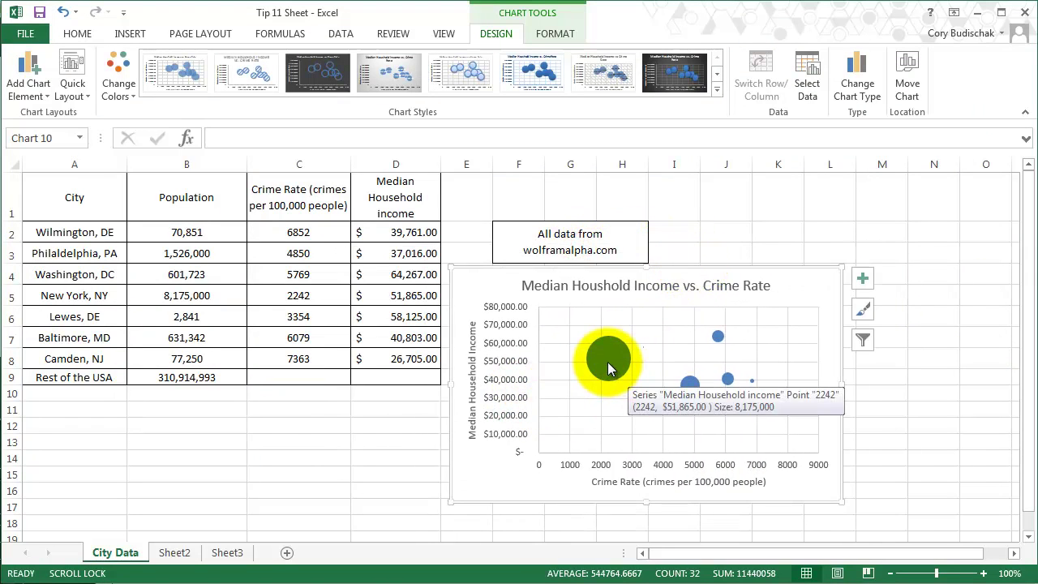